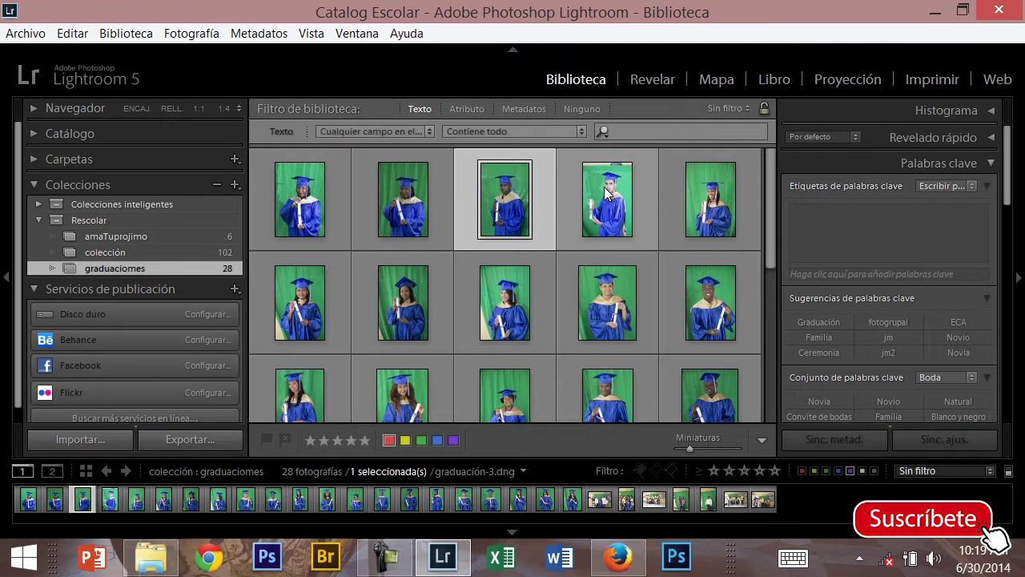
Switch to the Attribute filter, briefly view Metadata, and remove the purple label from the first photo.
{"action": "left_click", "coordinate": [465, 109]}
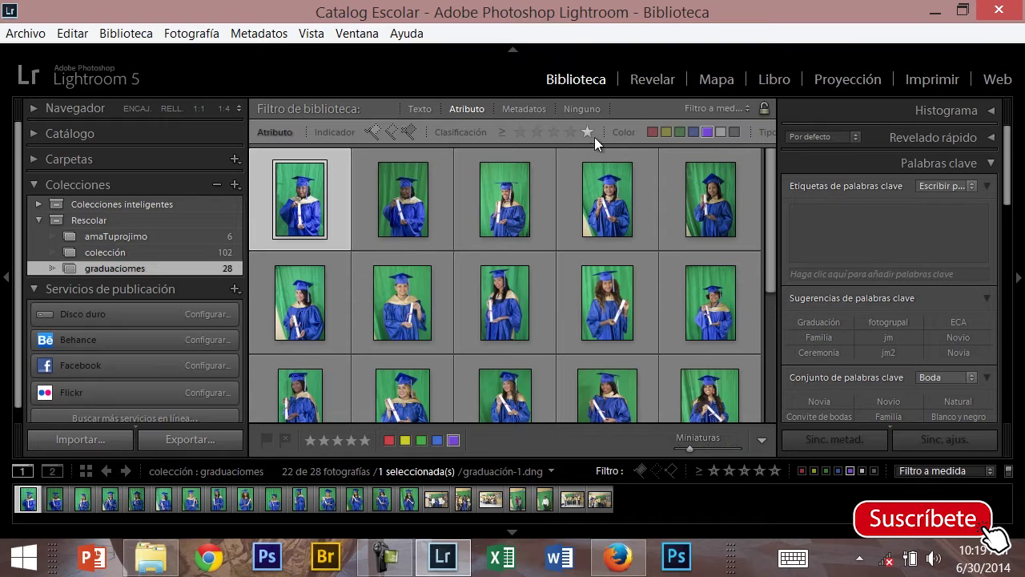
{"action": "left_click", "coordinate": [522, 107]}
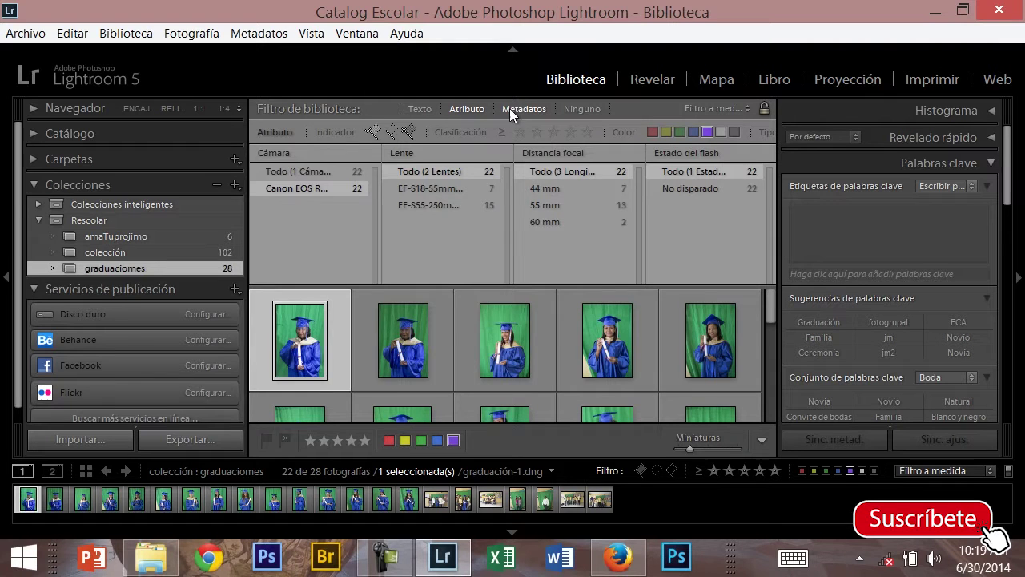
{"action": "left_click", "coordinate": [509, 108]}
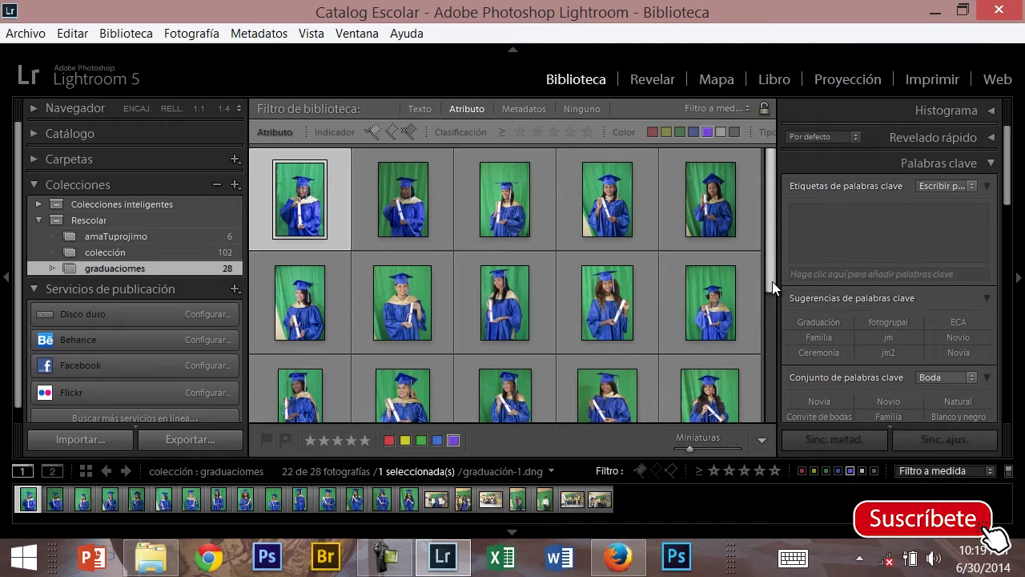
{"action": "left_click", "coordinate": [453, 440]}
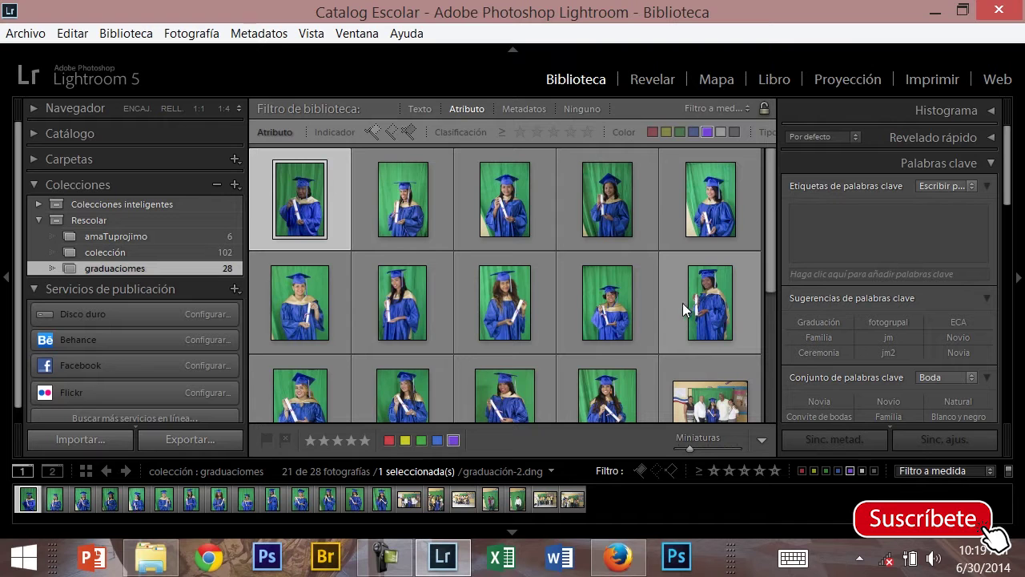
Clear the purple filter, select six graduation portraits, and give them the Red colour label.
{"action": "left_click", "coordinate": [706, 133]}
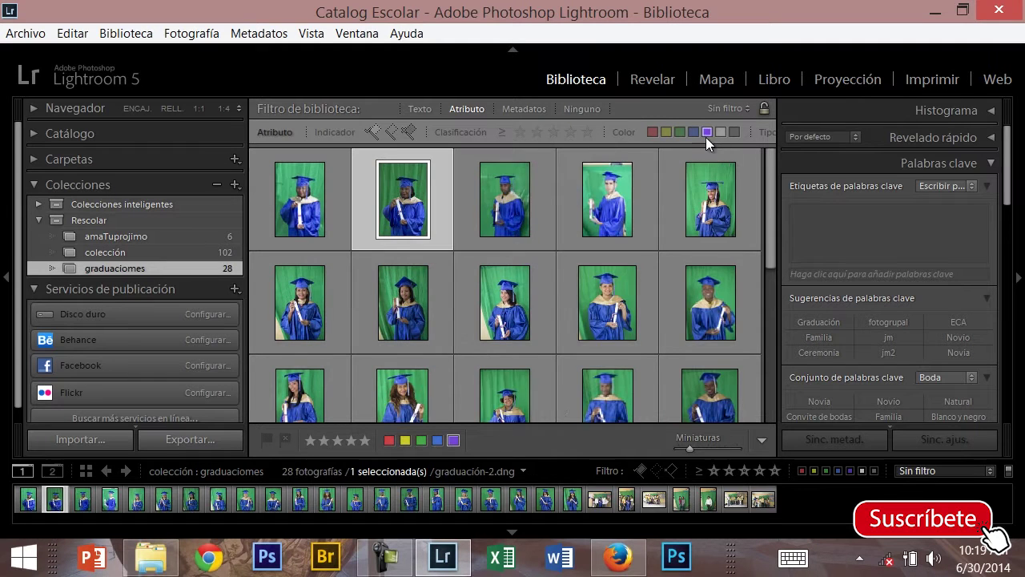
{"action": "left_click", "coordinate": [506, 229]}
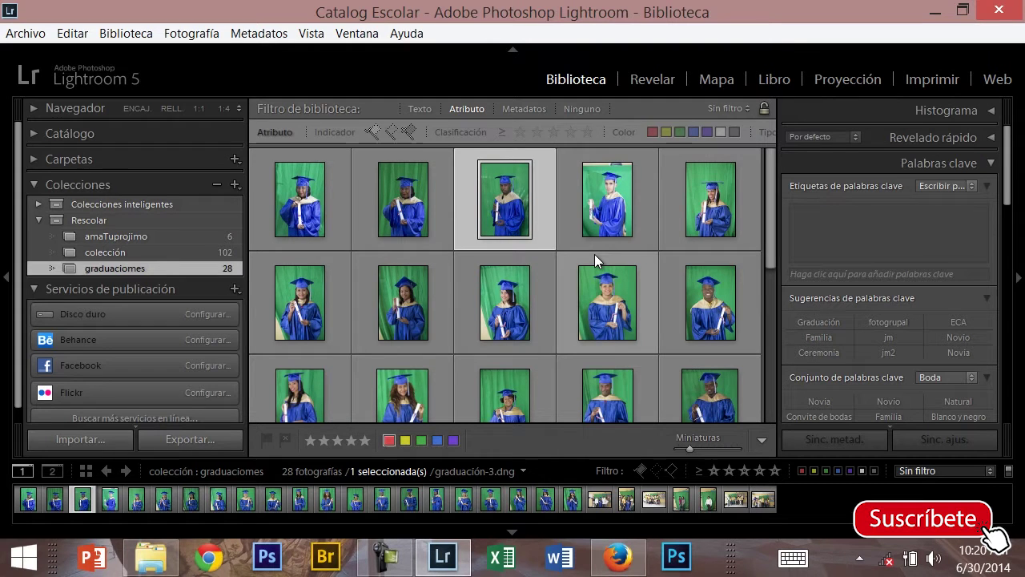
{"action": "left_click", "coordinate": [704, 316], "text": "ctrl"}
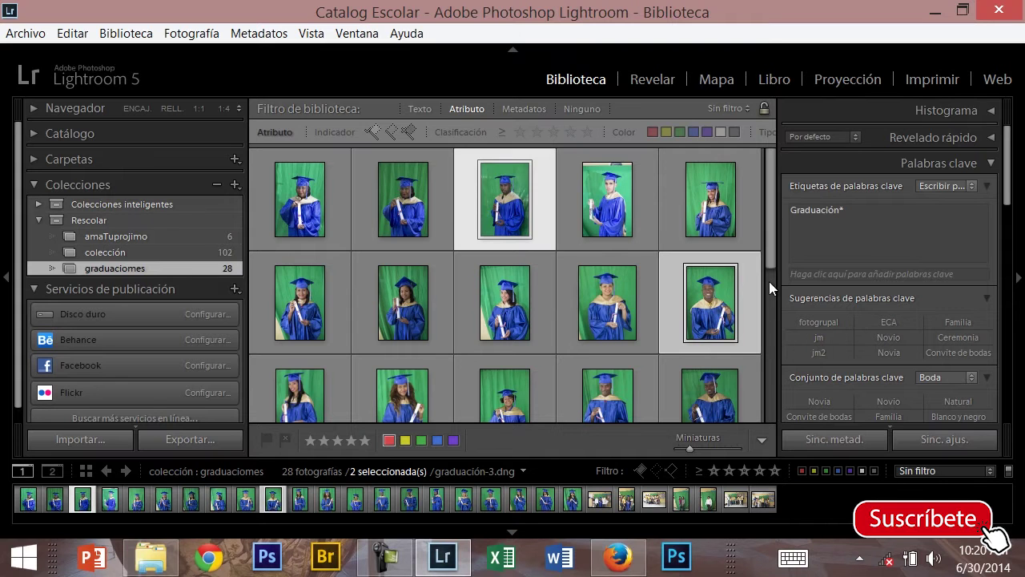
{"action": "left_click_drag", "start_coordinate": [772, 253], "coordinate": [770, 285]}
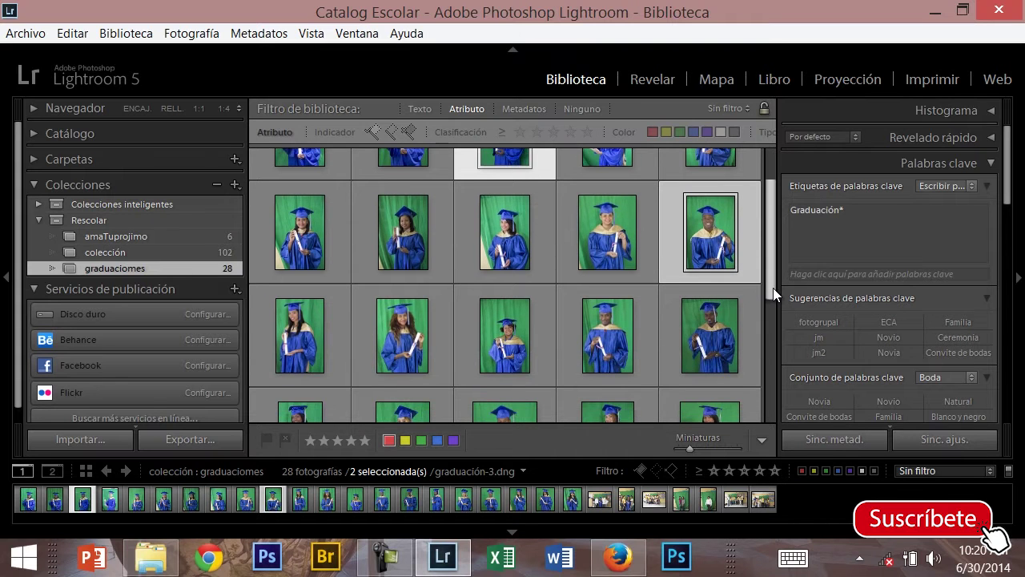
{"action": "left_click", "coordinate": [623, 335], "text": "ctrl"}
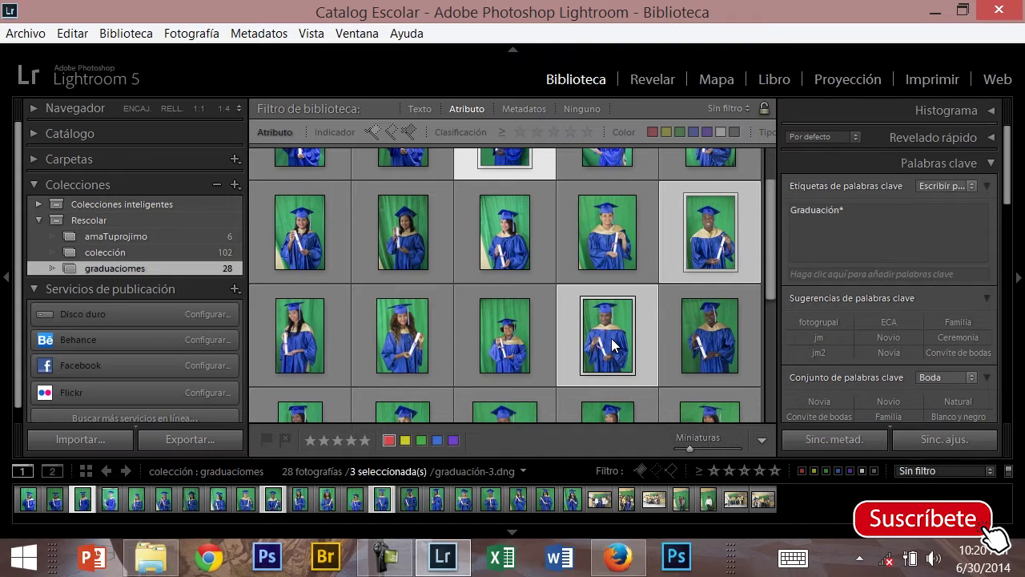
{"action": "left_click", "coordinate": [712, 340], "text": "ctrl"}
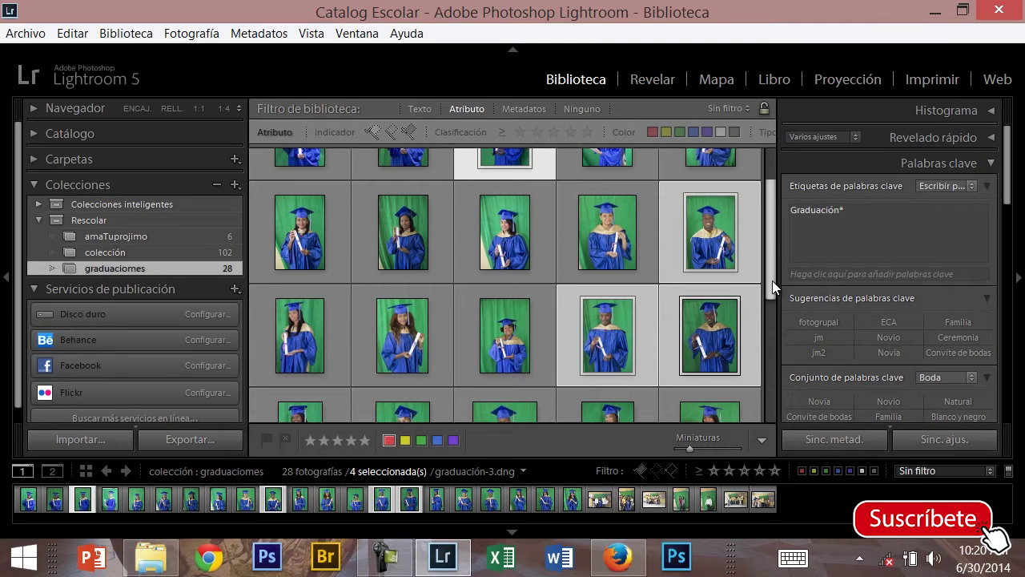
{"action": "scroll", "coordinate": [757, 320], "scroll_direction": "down", "scroll_amount": 3}
{"action": "left_click", "coordinate": [506, 272], "text": "ctrl"}
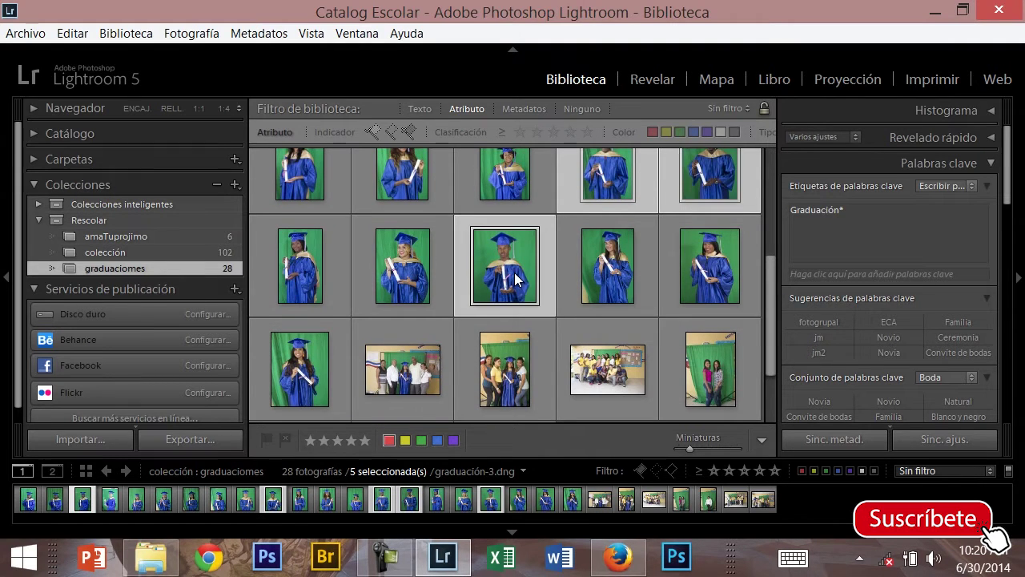
{"action": "scroll", "coordinate": [772, 328], "scroll_direction": "down", "scroll_amount": 1}
{"action": "left_click_drag", "start_coordinate": [769, 338], "coordinate": [772, 196]}
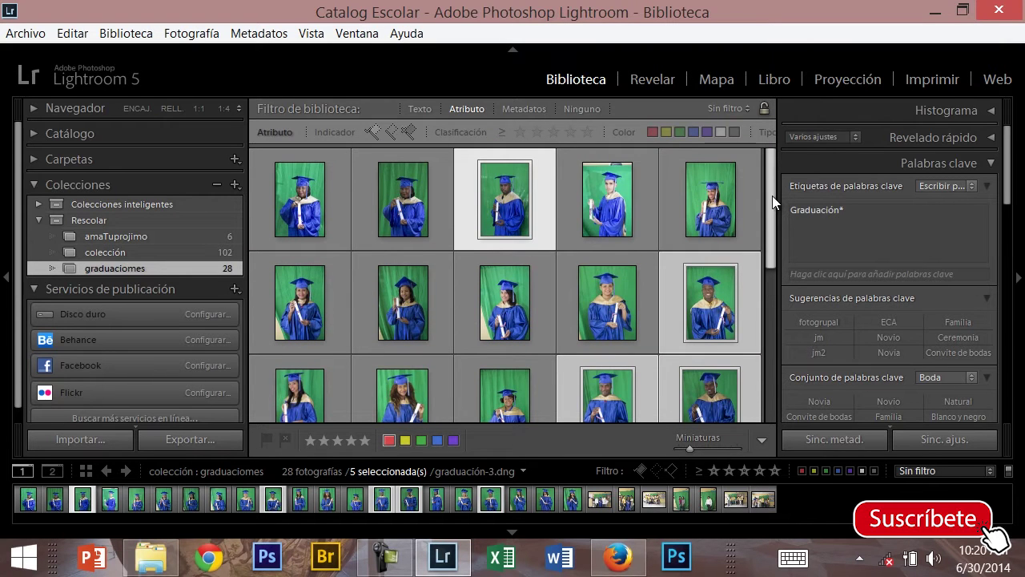
{"action": "left_click", "coordinate": [610, 200], "text": "ctrl"}
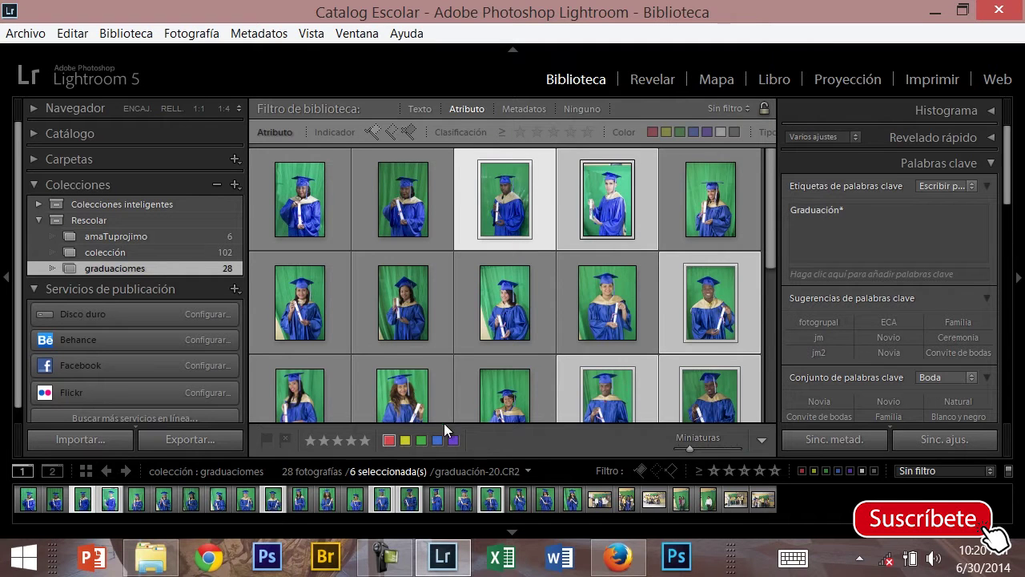
{"action": "left_click", "coordinate": [389, 441]}
Invert the selection to the other 22 photos and deselect the six group shots, leaving 16.
{"action": "left_click", "coordinate": [73, 32]}
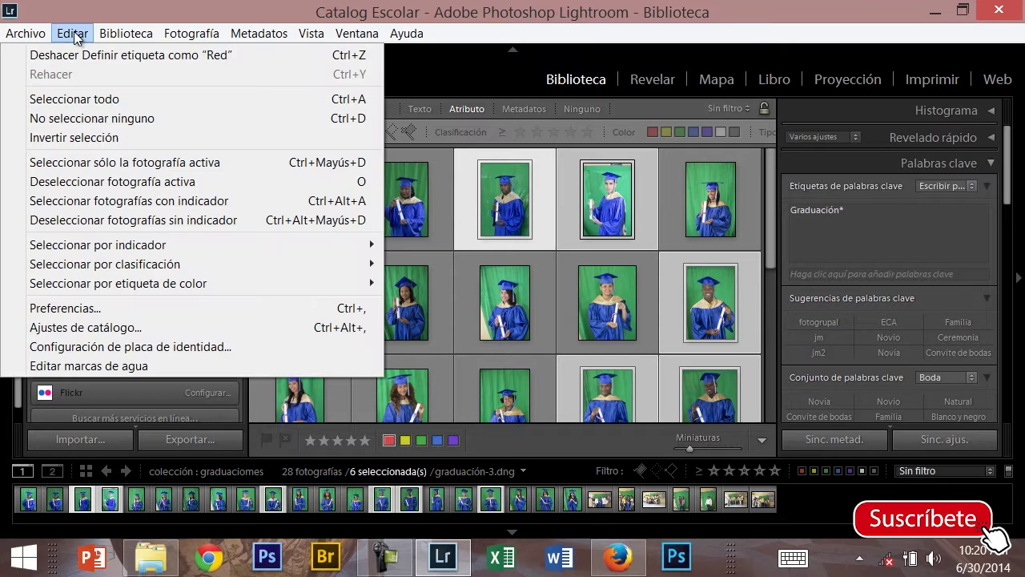
{"action": "left_click", "coordinate": [132, 138]}
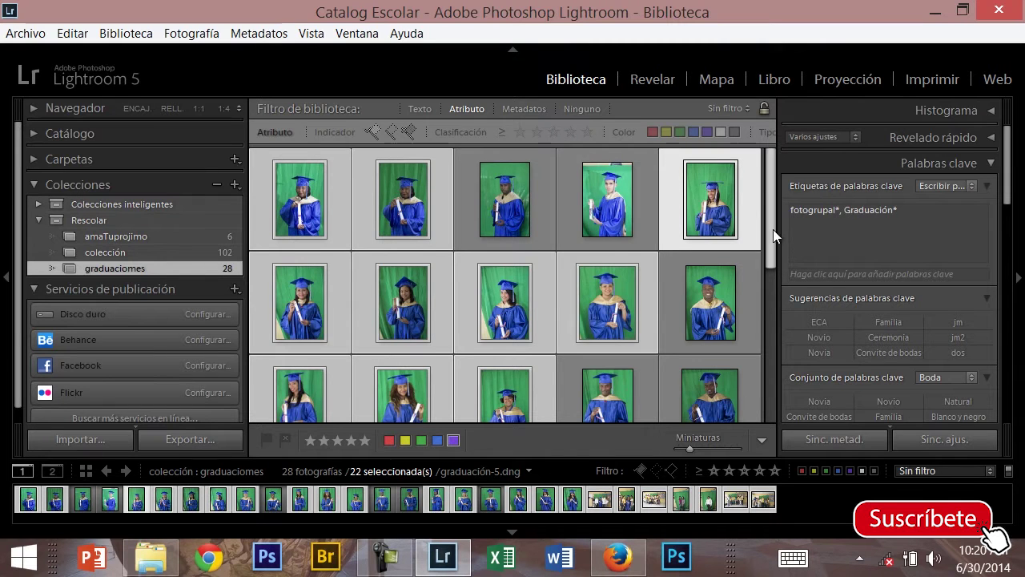
{"action": "left_click_drag", "start_coordinate": [773, 234], "coordinate": [774, 397]}
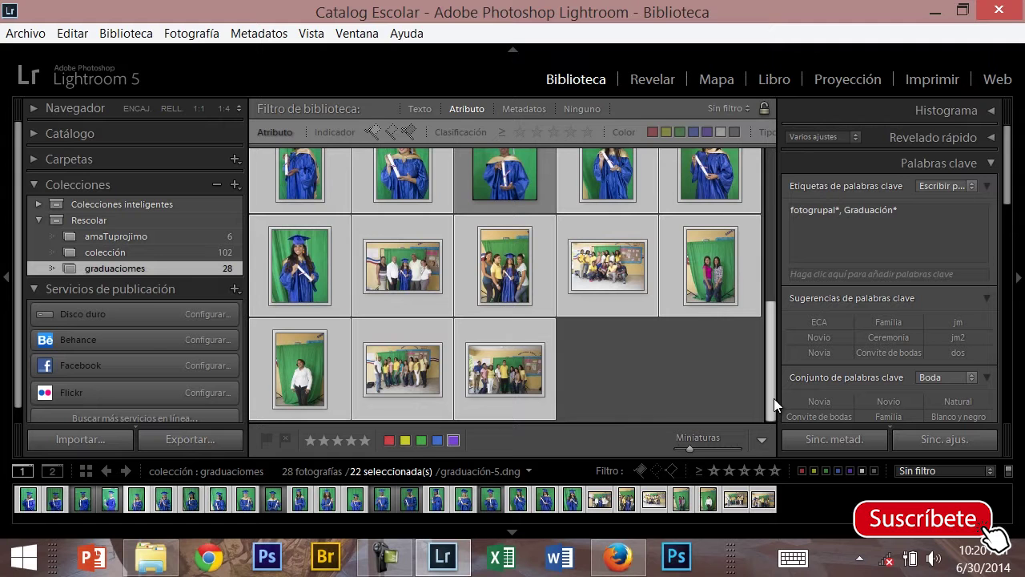
{"action": "left_click", "coordinate": [709, 288], "text": "ctrl"}
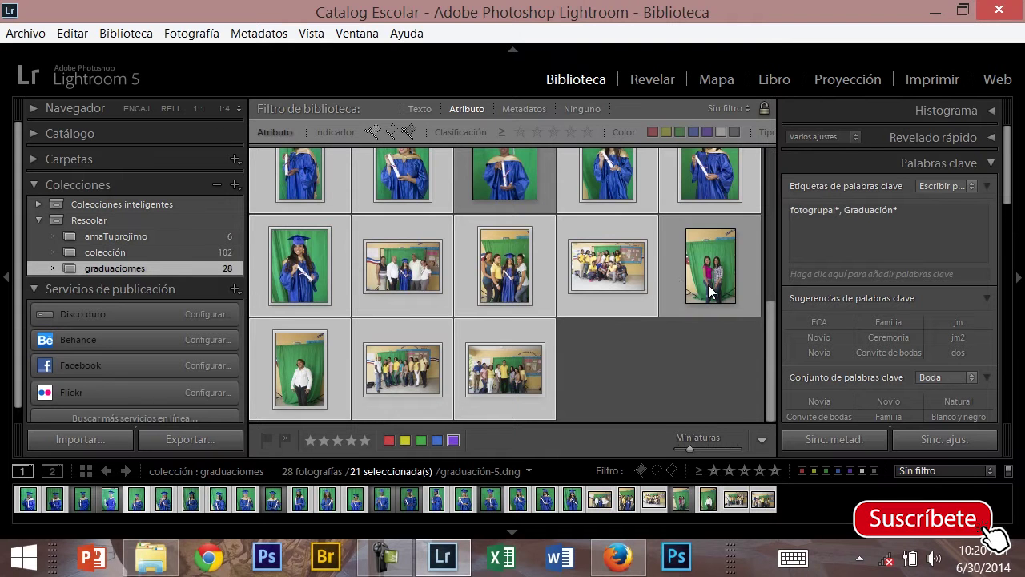
{"action": "left_click", "coordinate": [630, 279], "text": "ctrl"}
{"action": "left_click", "coordinate": [516, 271], "text": "ctrl"}
{"action": "left_click", "coordinate": [433, 269], "text": "ctrl"}
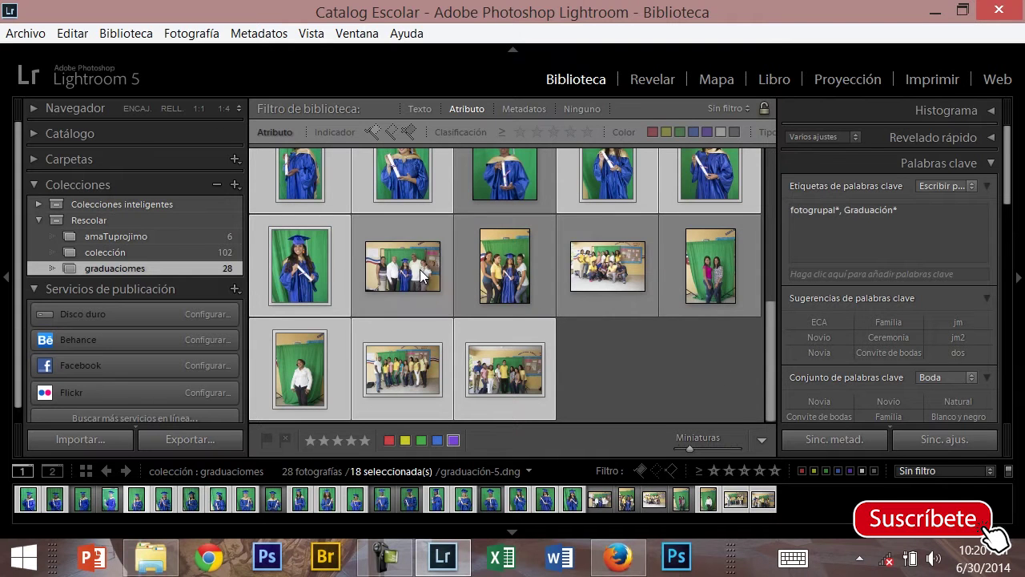
{"action": "left_click", "coordinate": [405, 353], "text": "ctrl"}
{"action": "left_click", "coordinate": [506, 369], "text": "ctrl"}
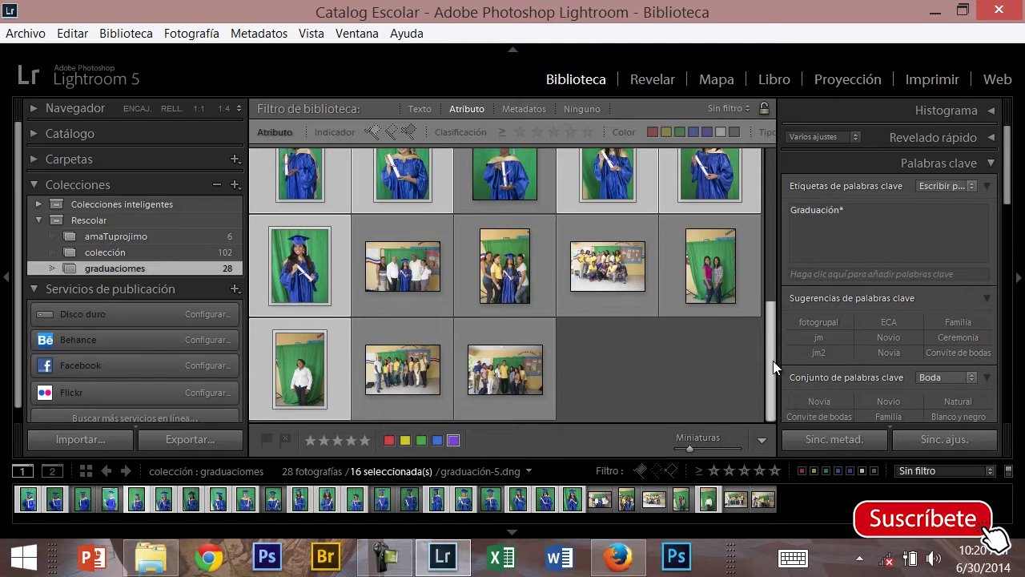
{"action": "left_click_drag", "start_coordinate": [773, 361], "coordinate": [765, 202]}
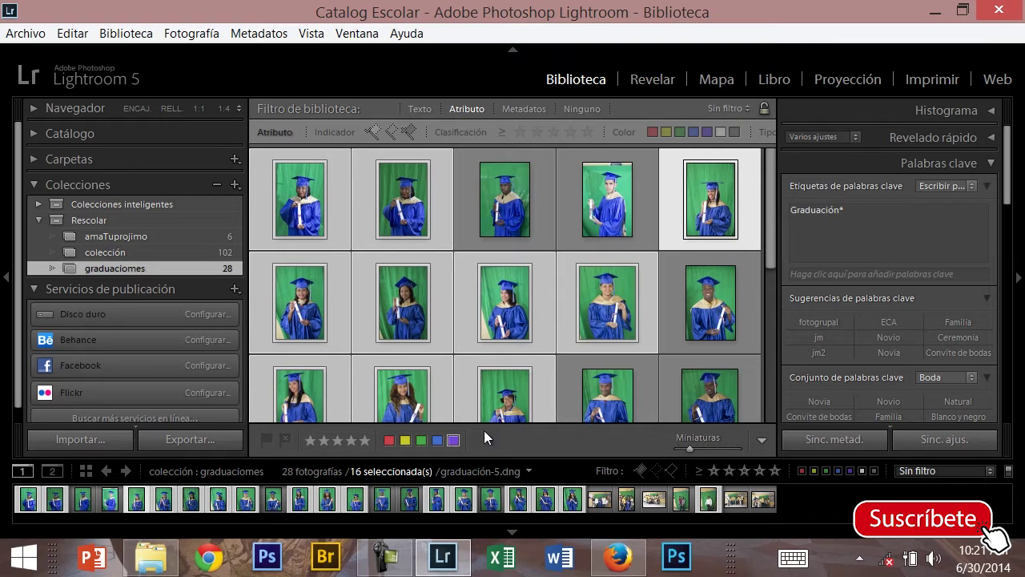
Label the 16 selected portraits purple, then filter the view to the six red-labelled photos.
{"action": "left_click", "coordinate": [457, 440]}
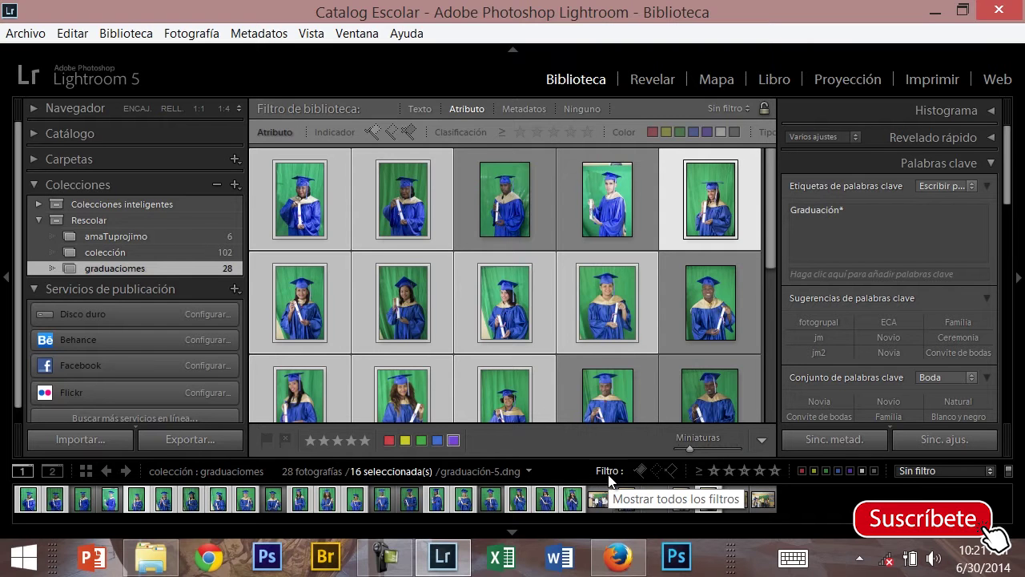
{"action": "left_click", "coordinate": [1008, 471]}
{"action": "left_click", "coordinate": [1008, 471]}
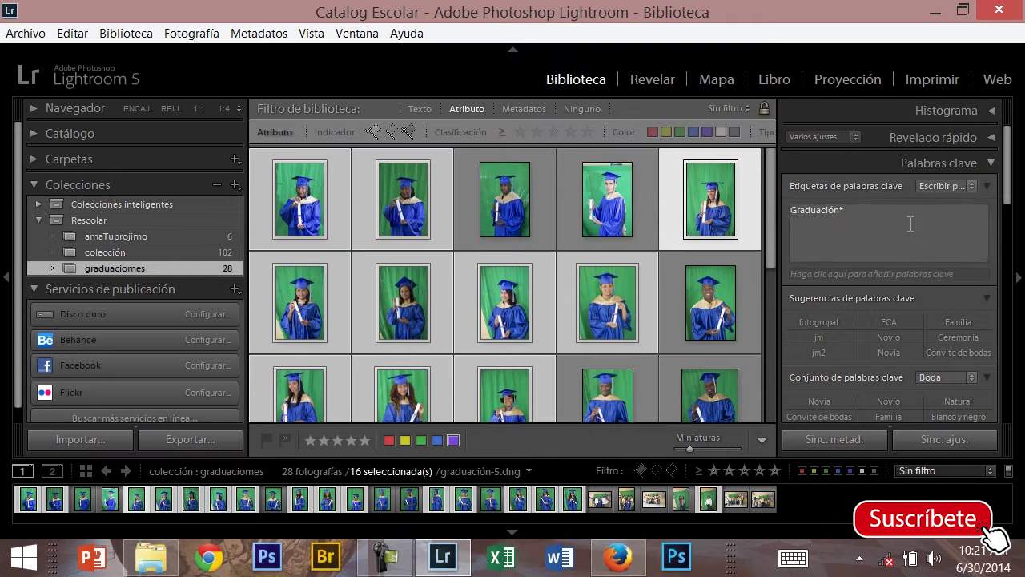
{"action": "left_click", "coordinate": [652, 132]}
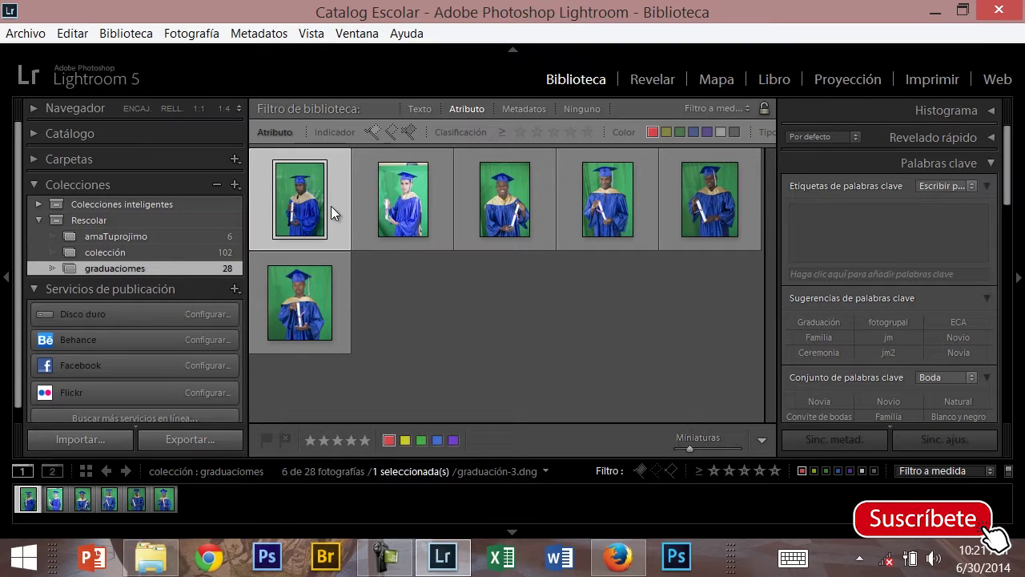
Swap the red label filter for the purple one to show the purple-labelled portraits.
{"action": "left_click", "coordinate": [650, 134]}
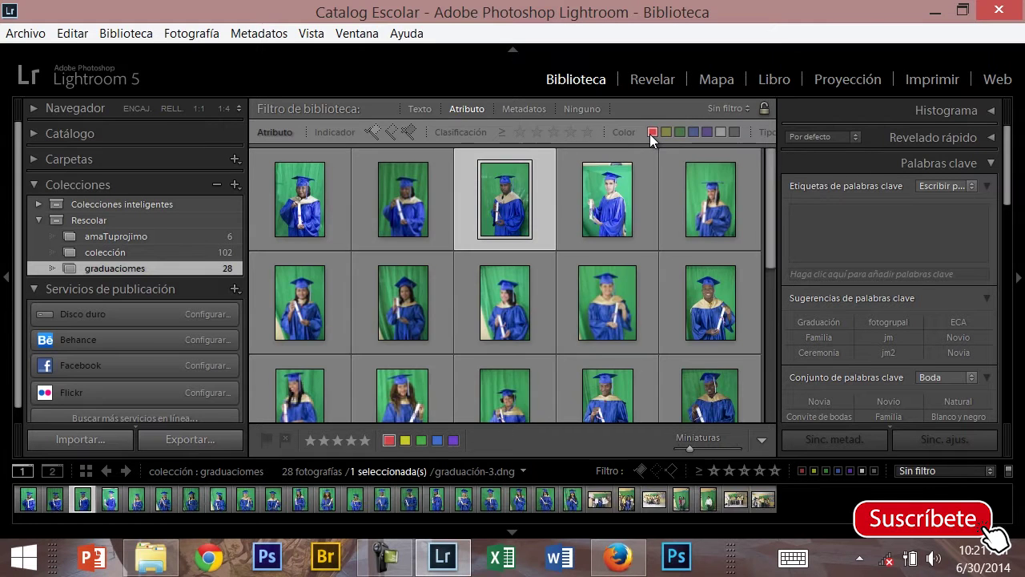
{"action": "left_click", "coordinate": [708, 132]}
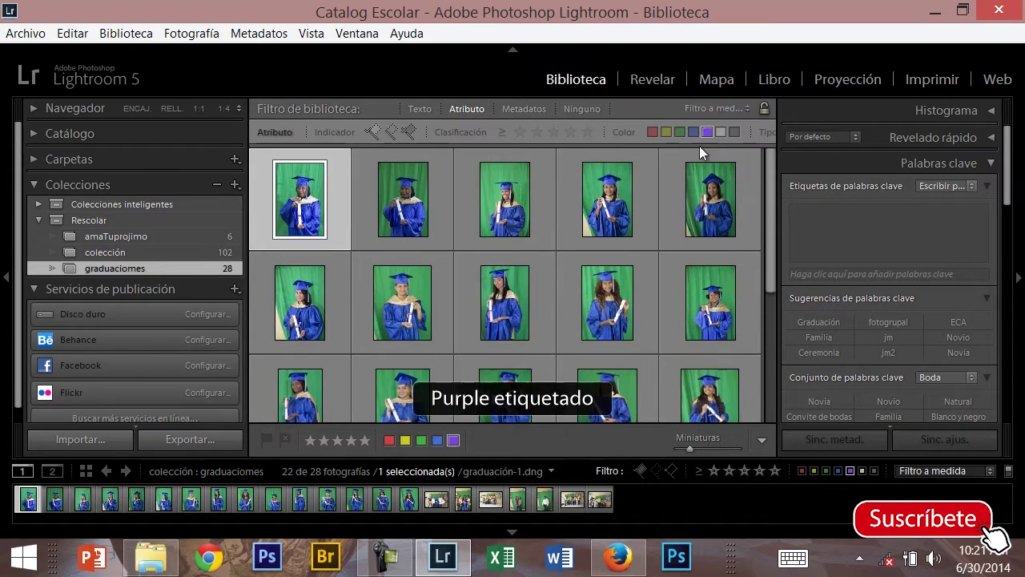
{"action": "mouse_move", "coordinate": [772, 222]}
{"action": "left_mouse_down"}
{"action": "mouse_move", "coordinate": [764, 369]}
{"action": "mouse_move", "coordinate": [760, 213]}
{"action": "left_mouse_up"}
{"action": "left_click", "coordinate": [708, 132]}
{"action": "left_click", "coordinate": [707, 131]}
{"action": "left_click_drag", "start_coordinate": [772, 198], "coordinate": [769, 343]}
Select the range of group photos and apply the purple label control to them.
{"action": "left_click", "coordinate": [306, 281]}
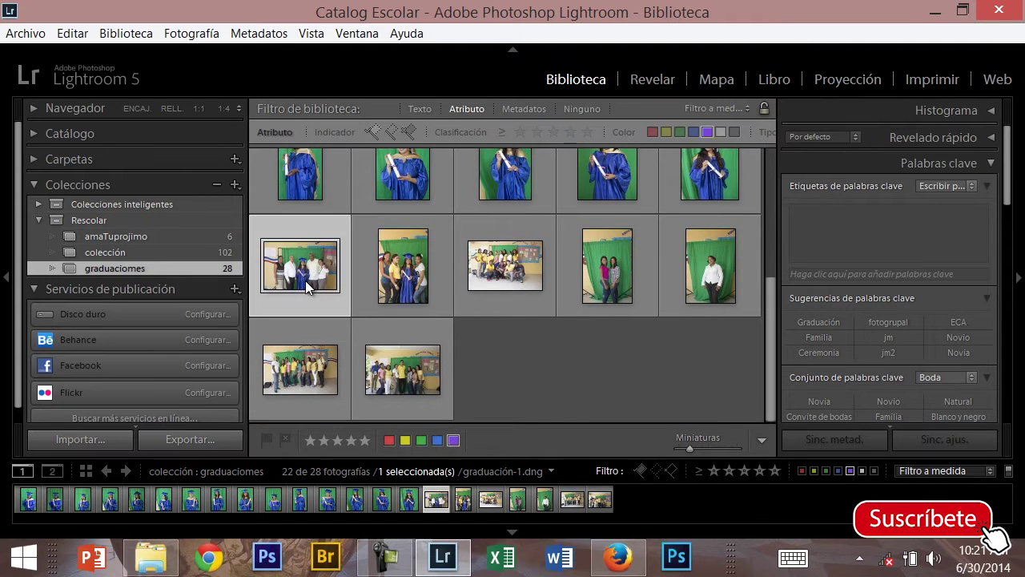
{"action": "left_click", "coordinate": [419, 378], "text": "shift"}
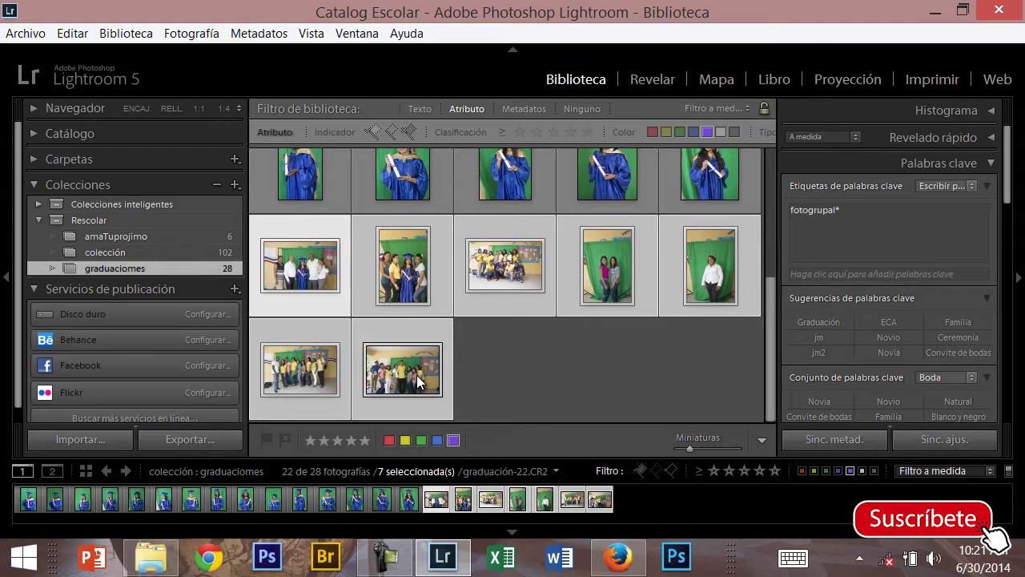
{"action": "left_click", "coordinate": [454, 439]}
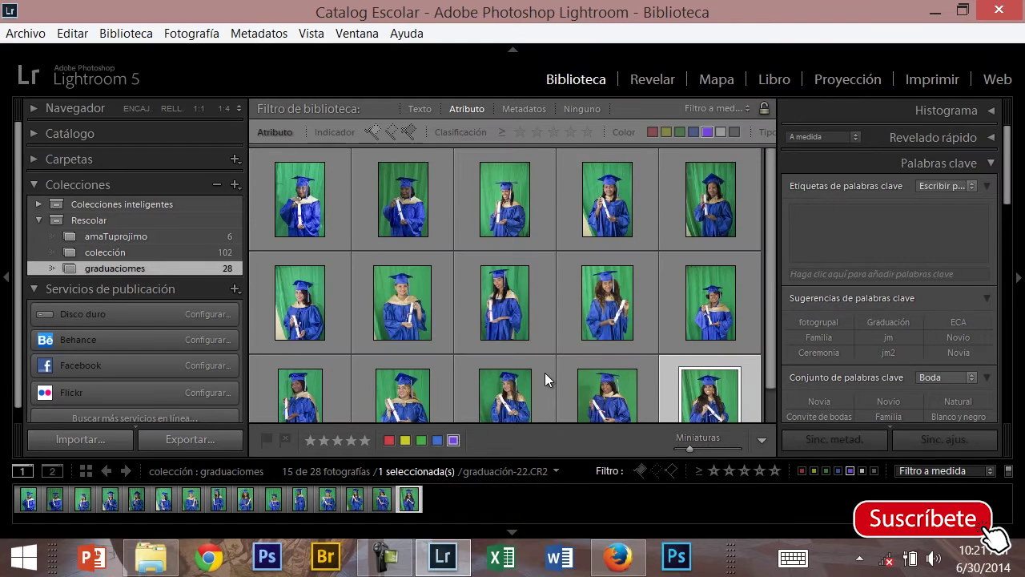
{"action": "scroll", "coordinate": [649, 234], "scroll_direction": "down", "scroll_amount": 1}
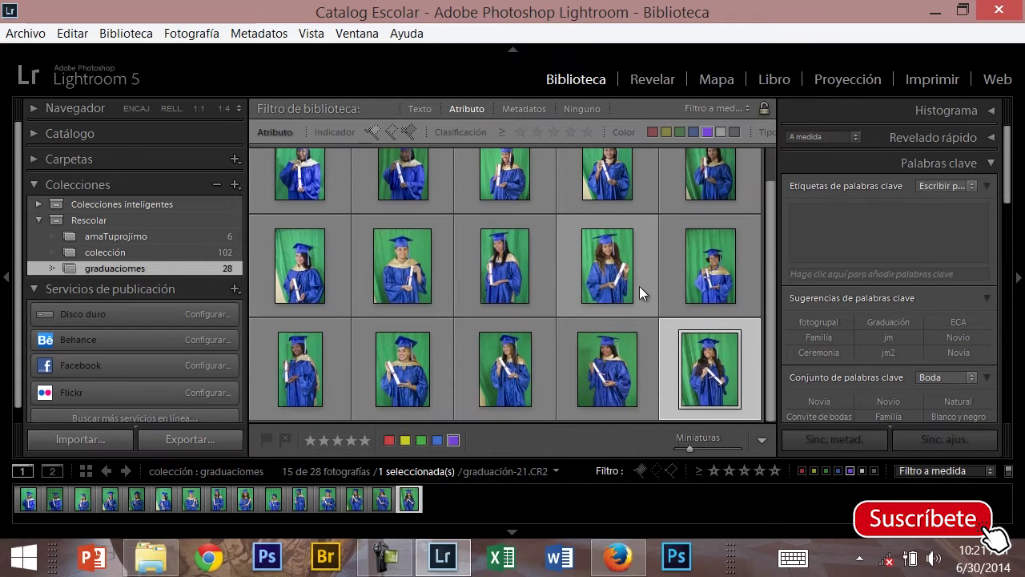
{"action": "scroll", "coordinate": [639, 286], "scroll_direction": "up", "scroll_amount": 1}
Toggle the purple filter, then remove it so all 28 photos show.
{"action": "left_click", "coordinate": [708, 133]}
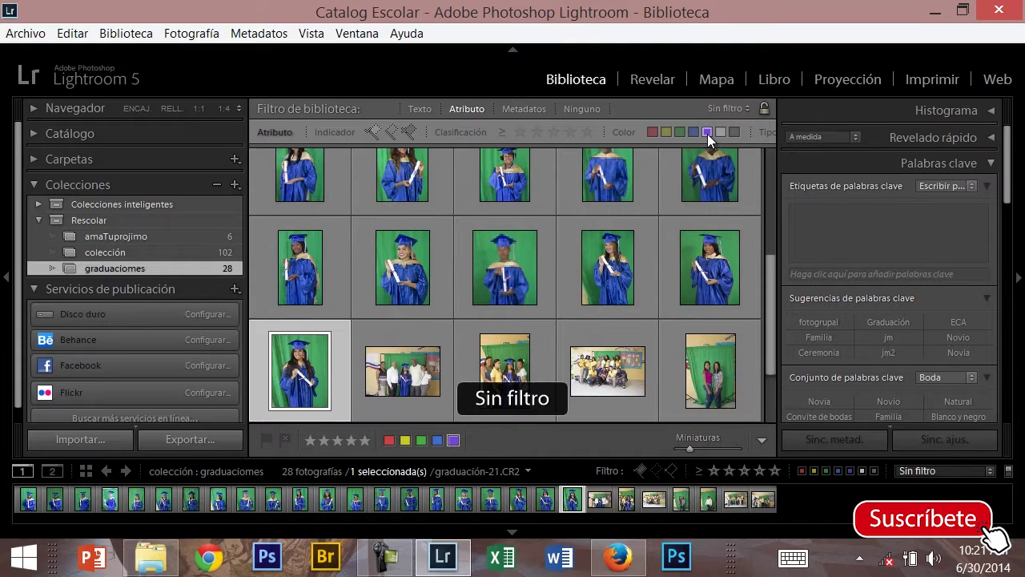
{"action": "left_click", "coordinate": [708, 133]}
{"action": "scroll", "coordinate": [688, 268], "scroll_direction": "up", "scroll_amount": 1}
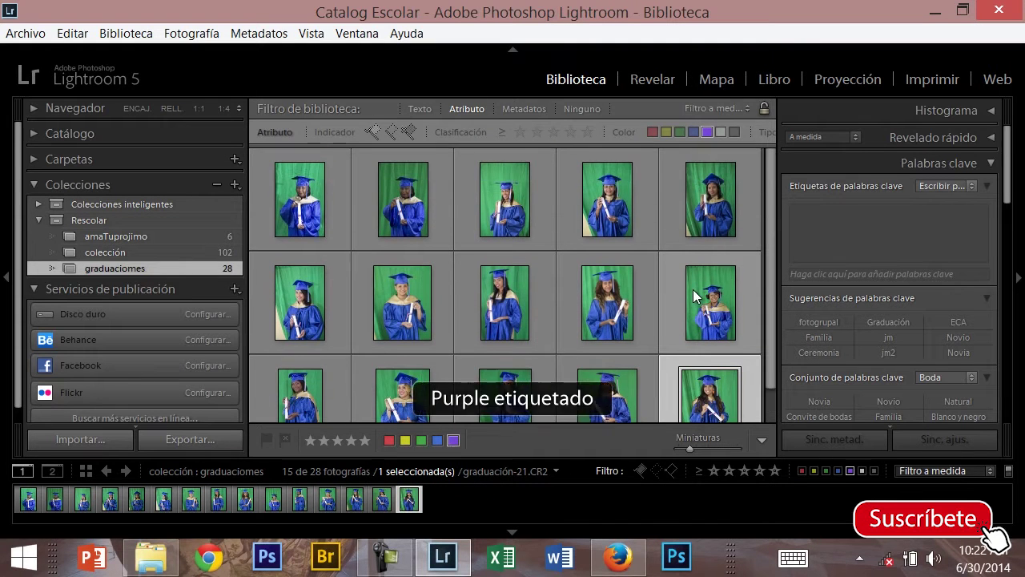
{"action": "left_click", "coordinate": [707, 133]}
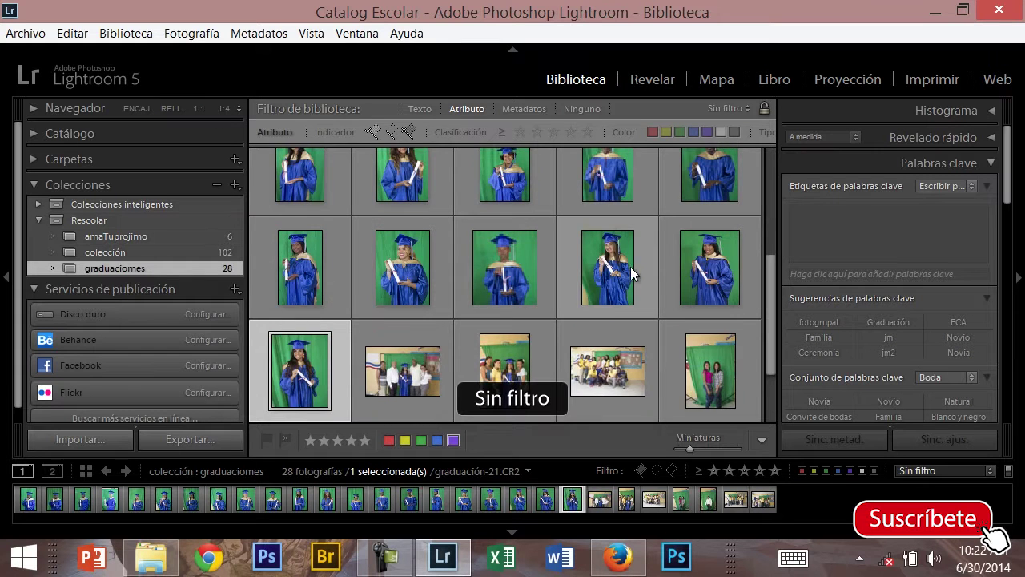
{"action": "scroll", "coordinate": [631, 267], "scroll_direction": "up", "scroll_amount": 5}
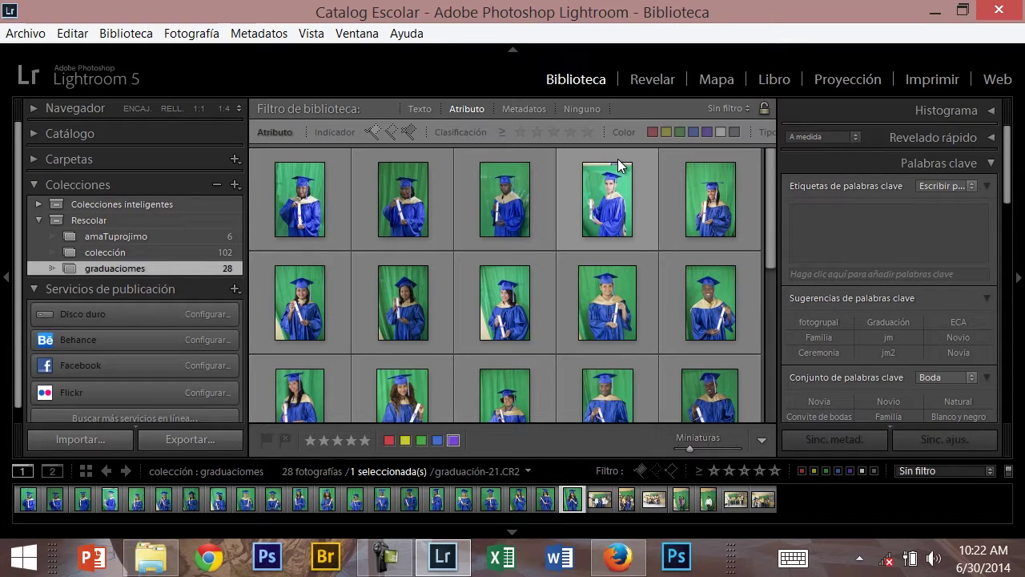
Filter by metadata to the EF-S18-55mm lens and 44 mm focal length.
{"action": "left_click", "coordinate": [514, 111]}
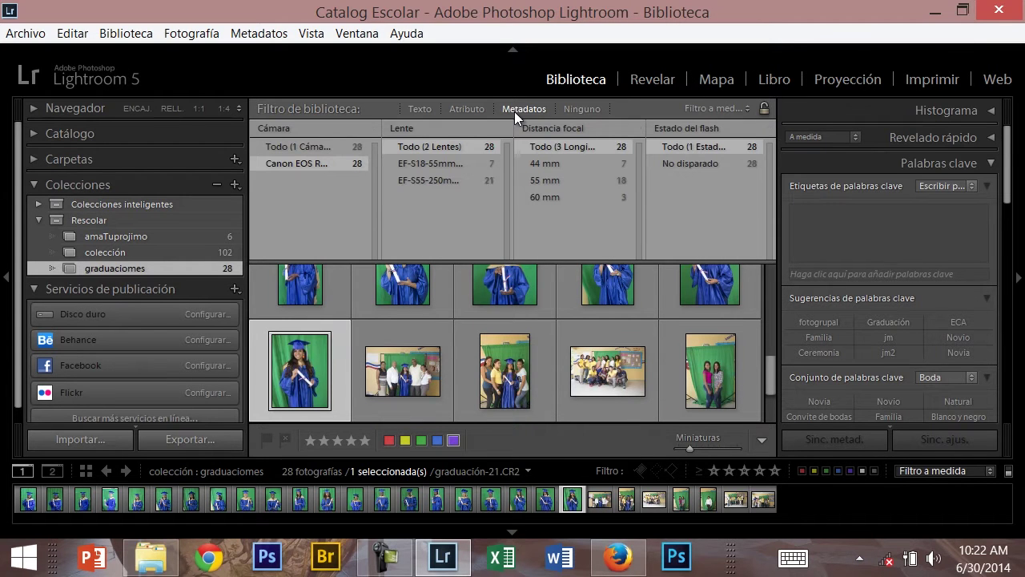
{"action": "left_click", "coordinate": [453, 163]}
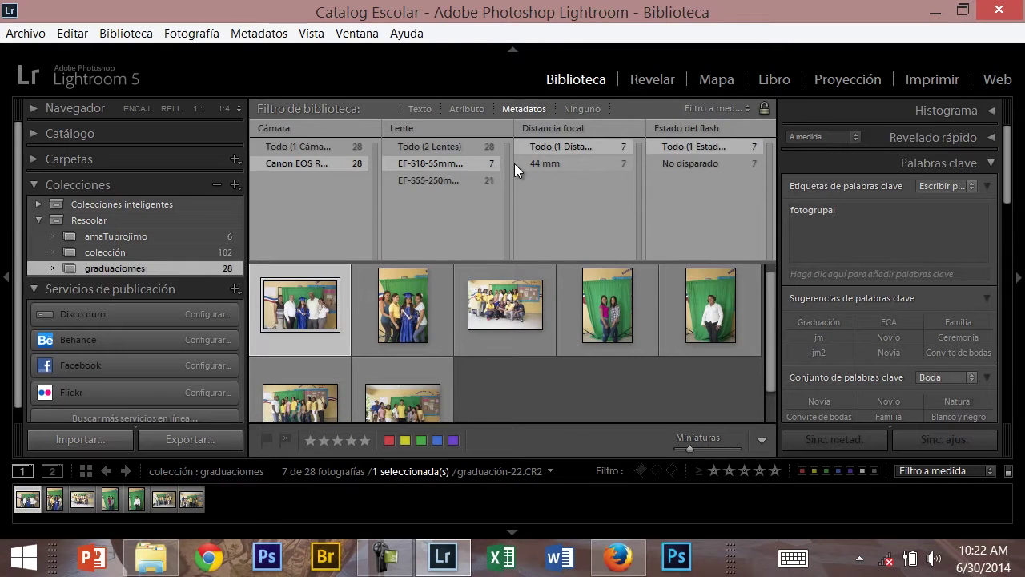
{"action": "left_click", "coordinate": [544, 163]}
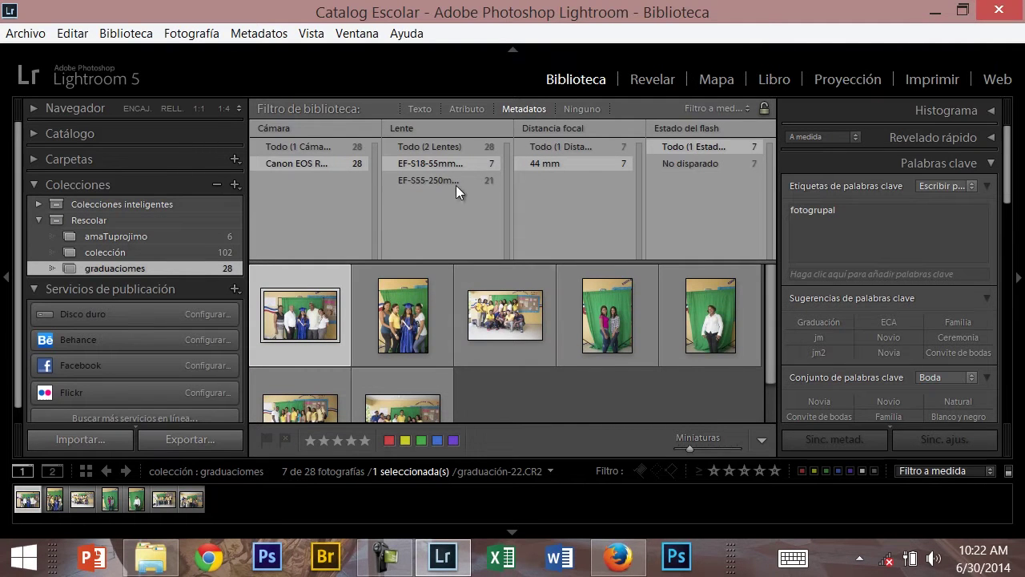
{"action": "left_click", "coordinate": [442, 148]}
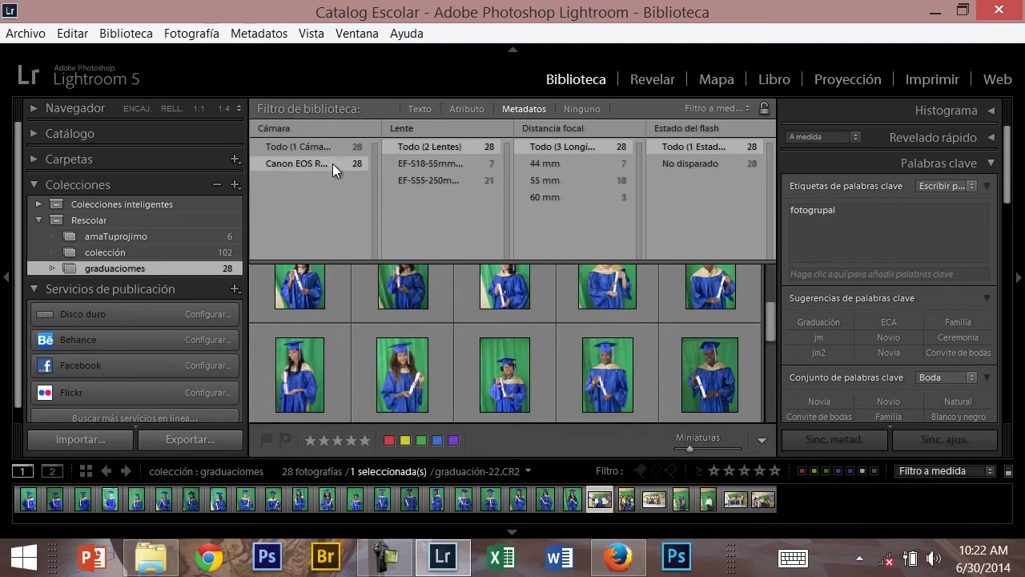
{"action": "left_click", "coordinate": [451, 164]}
Try the EF-S55-250mm lens with 60, 55 and 44 mm, then set the filter to None.
{"action": "left_click", "coordinate": [447, 183]}
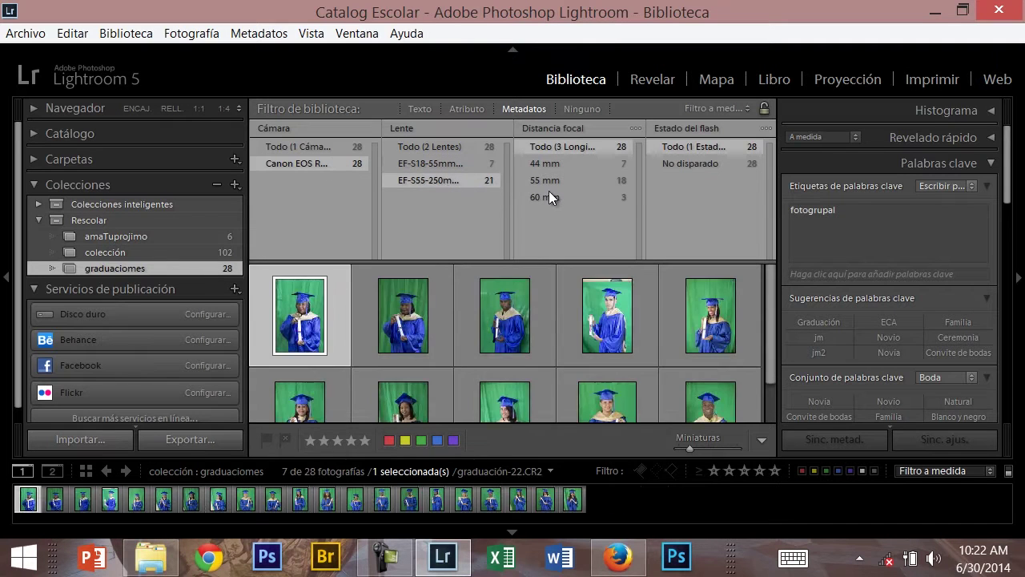
{"action": "left_click", "coordinate": [549, 189]}
{"action": "left_click", "coordinate": [549, 182]}
{"action": "left_click", "coordinate": [548, 165]}
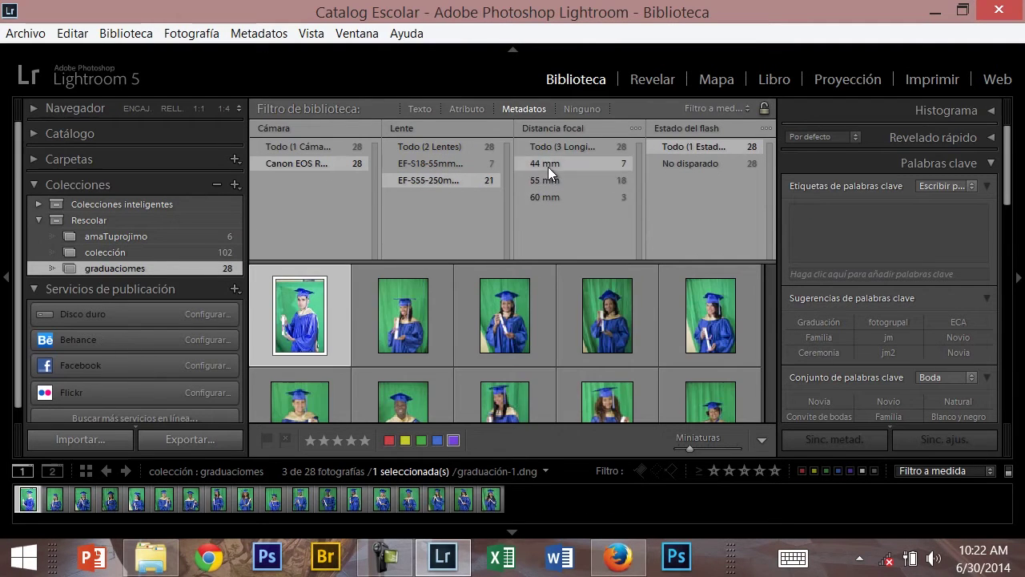
{"action": "left_click", "coordinate": [549, 146]}
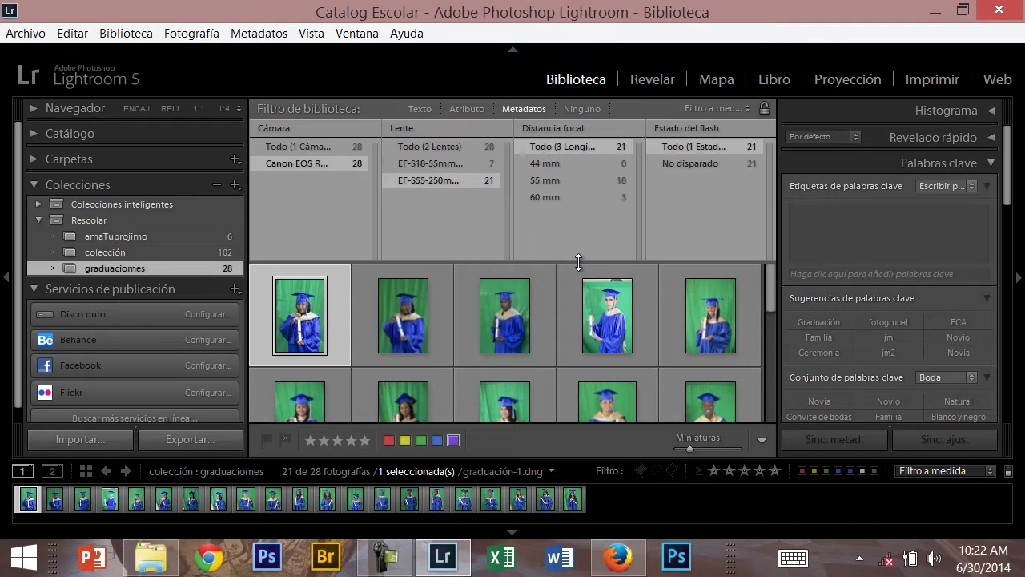
{"action": "left_click", "coordinate": [526, 110]}
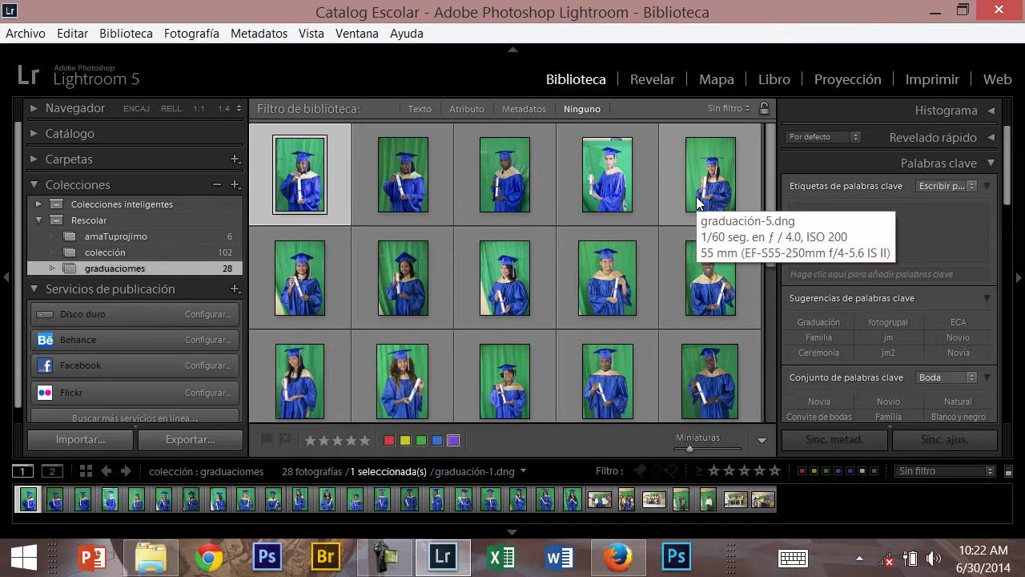
Switch the library filter to Text search and select group photo graduación-22.
{"action": "left_click", "coordinate": [418, 110]}
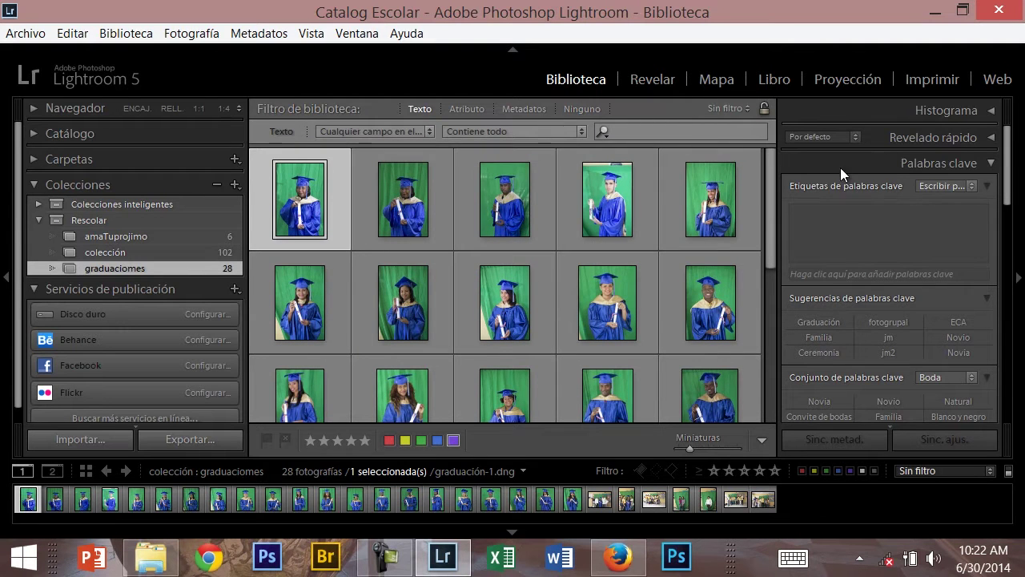
{"action": "left_click_drag", "start_coordinate": [767, 237], "coordinate": [763, 416]}
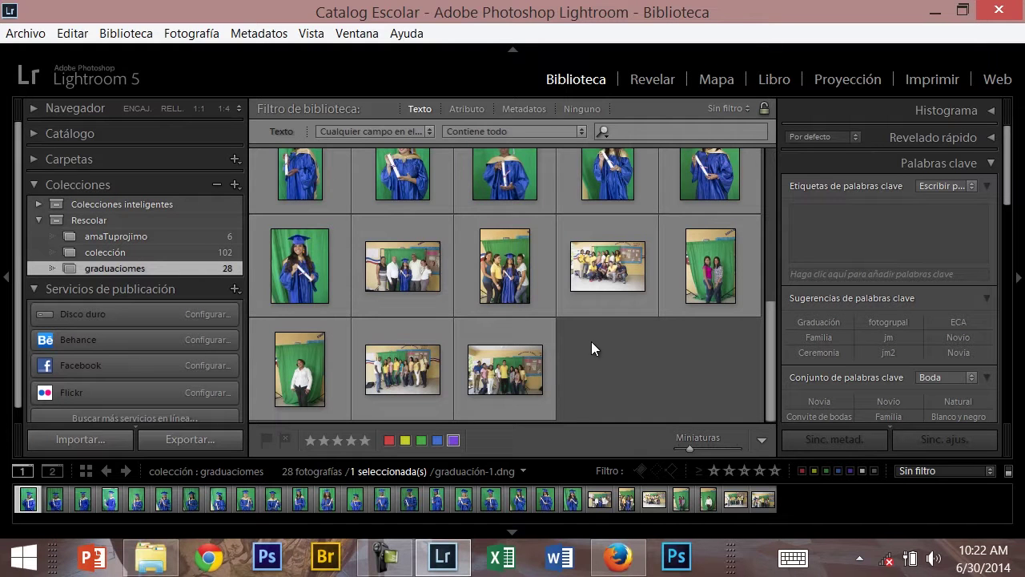
{"action": "left_click", "coordinate": [635, 375]}
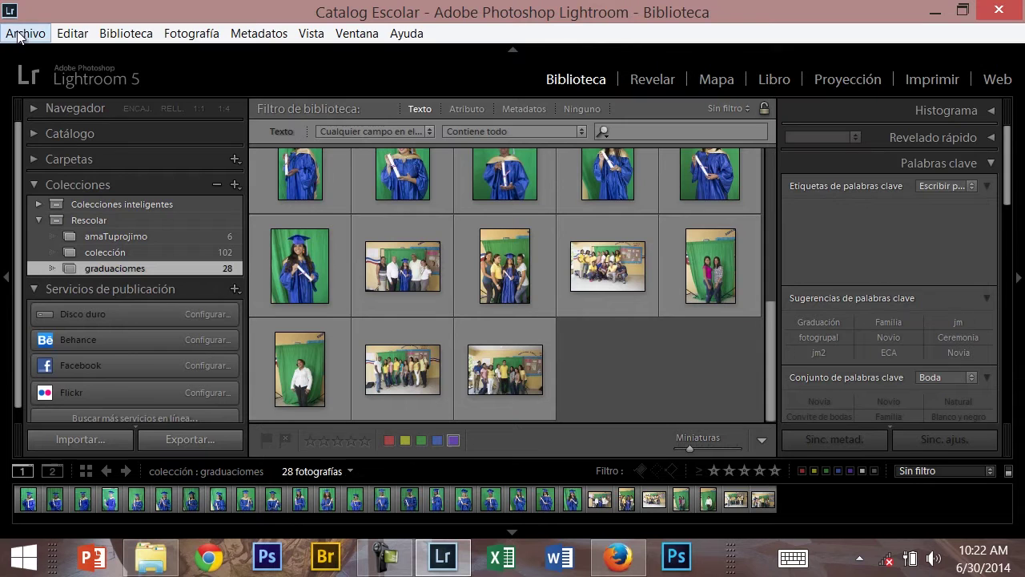
{"action": "left_click", "coordinate": [71, 33]}
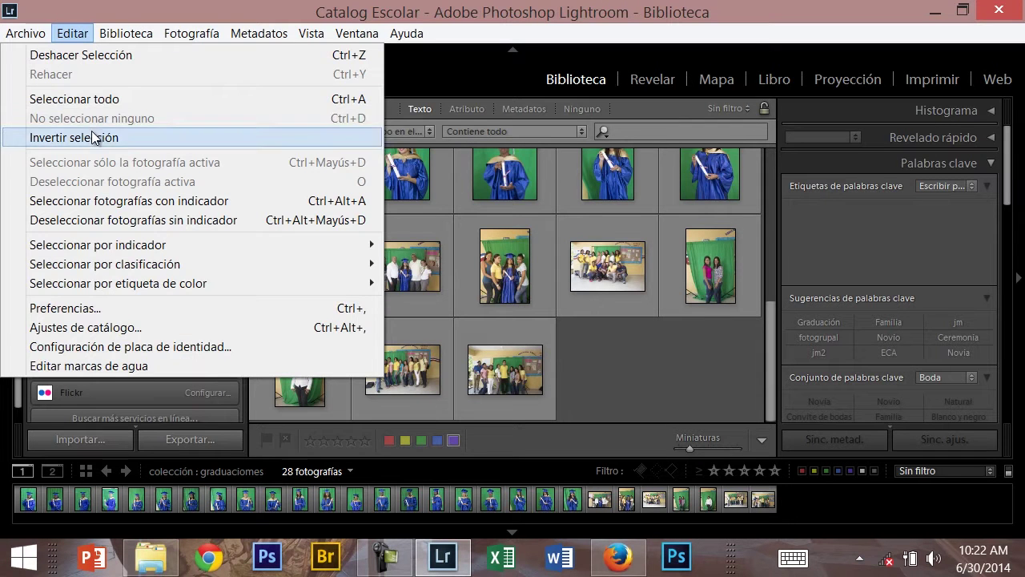
{"action": "left_click", "coordinate": [571, 329]}
{"action": "left_click", "coordinate": [416, 278]}
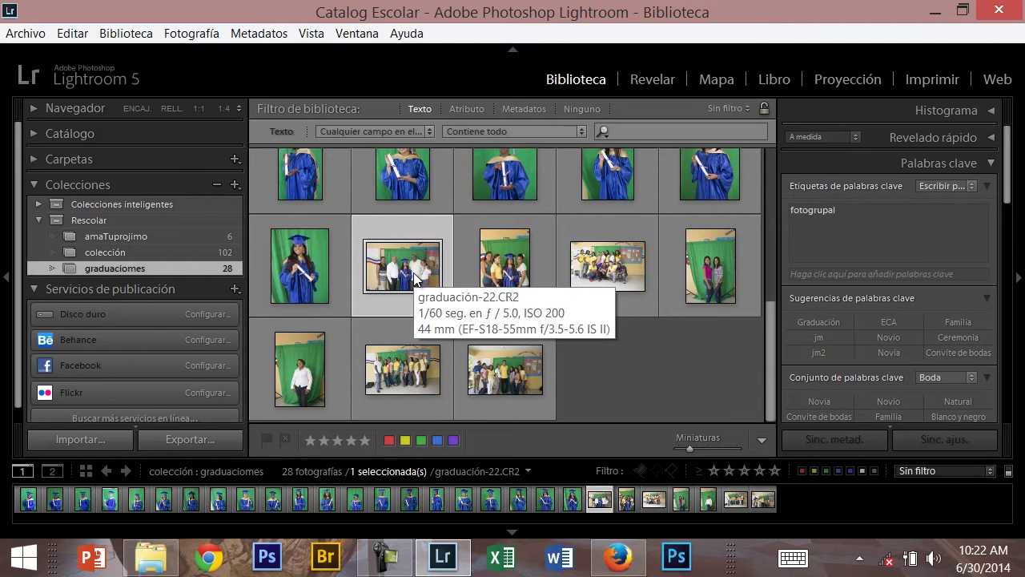
Add the new keyword fotogrupal2 to group photo graduación-23.
{"action": "left_click", "coordinate": [505, 288]}
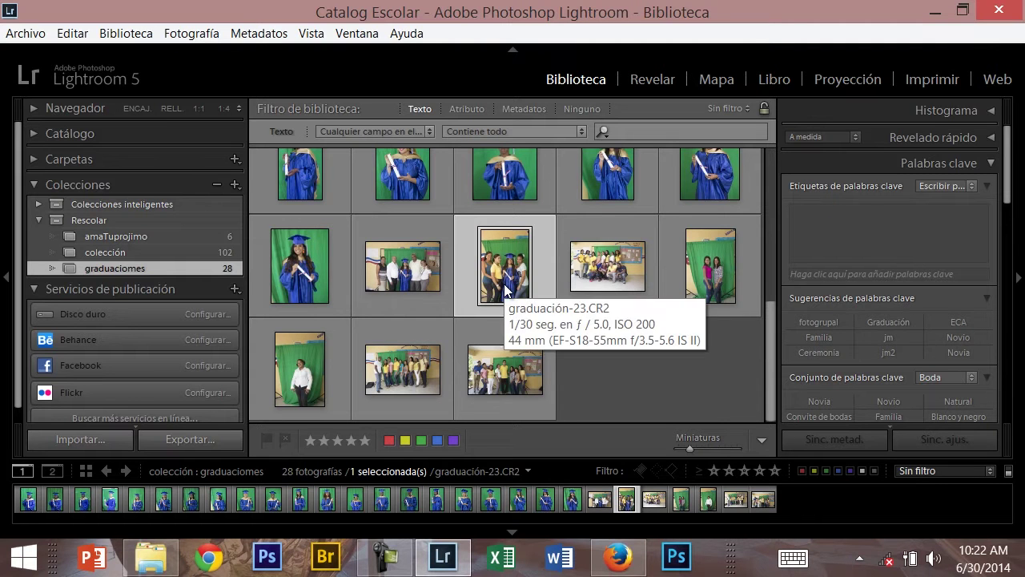
{"action": "left_click", "coordinate": [821, 274]}
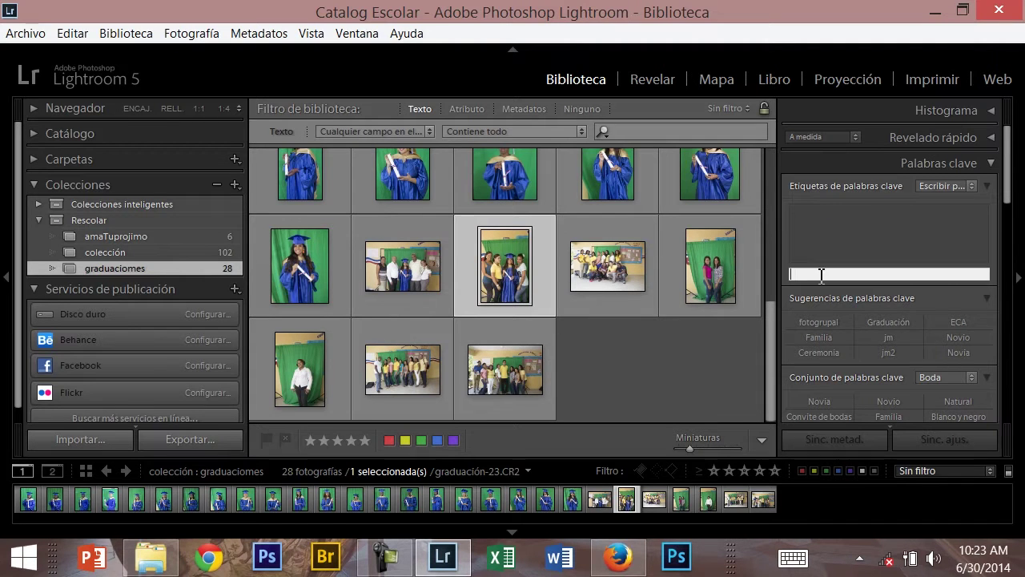
{"action": "type", "text": "foto"}
{"action": "type", "text": "gra"}
{"action": "type", "text": "pa"}
{"action": "type", "text": "2"}
{"action": "key", "text": "Return"}
Tag graduación-24, 25 and 27 with fotogrupal2 from the suggestion, then deselect all.
{"action": "left_click", "coordinate": [603, 283]}
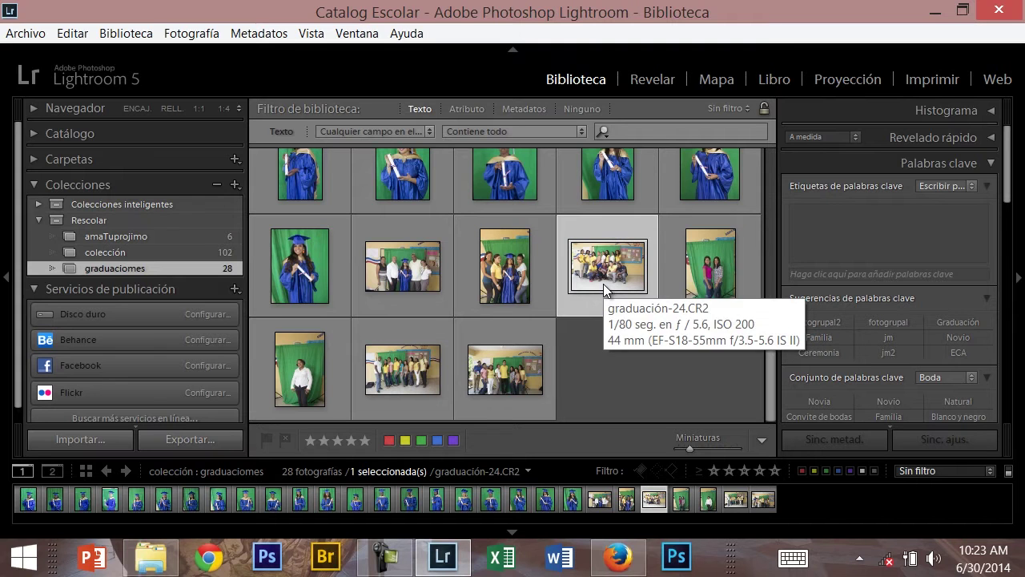
{"action": "left_click", "coordinate": [823, 322]}
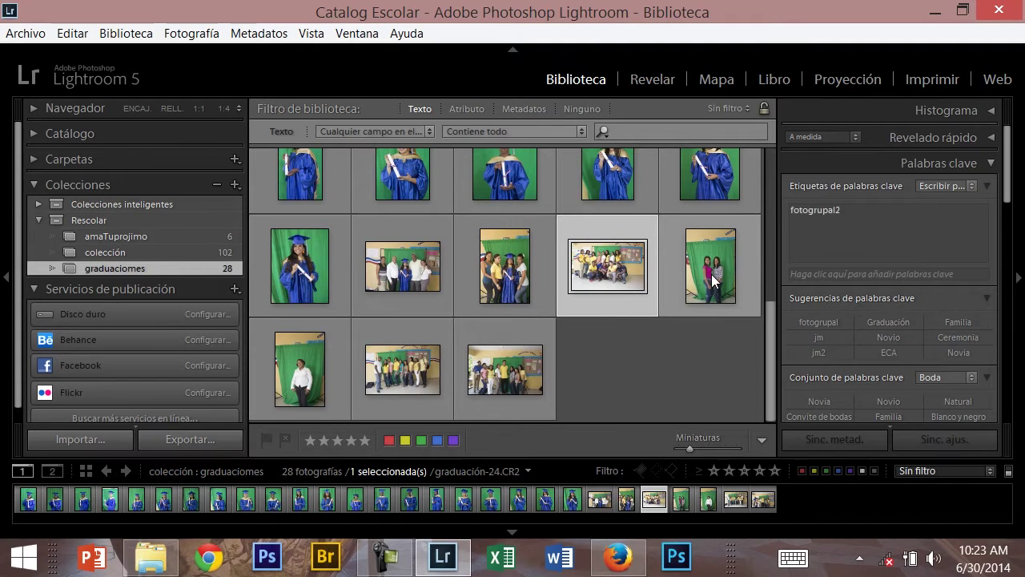
{"action": "left_click", "coordinate": [711, 274]}
{"action": "left_click", "coordinate": [834, 319]}
{"action": "left_click", "coordinate": [416, 369]}
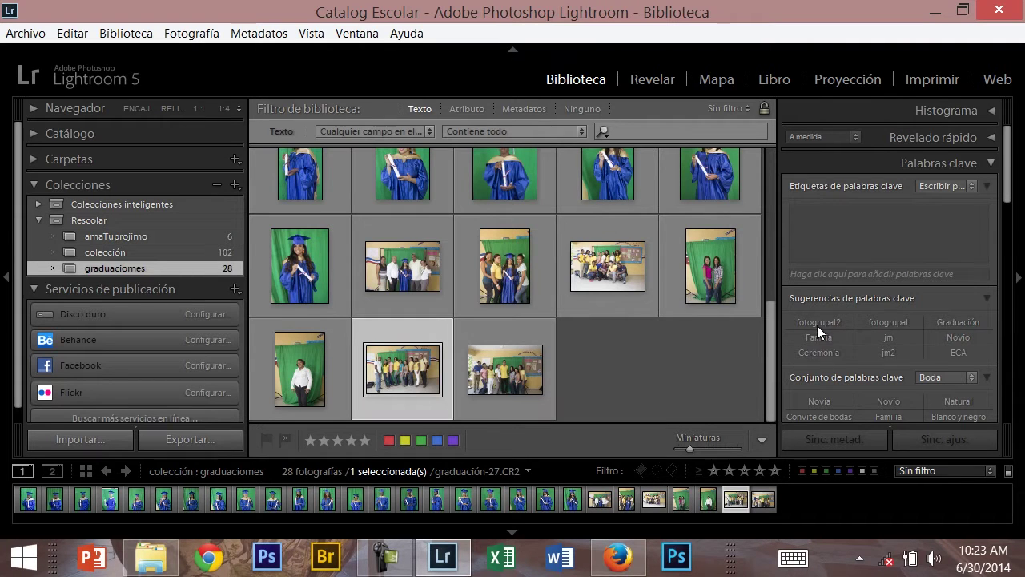
{"action": "left_click", "coordinate": [817, 323]}
{"action": "left_click", "coordinate": [627, 367]}
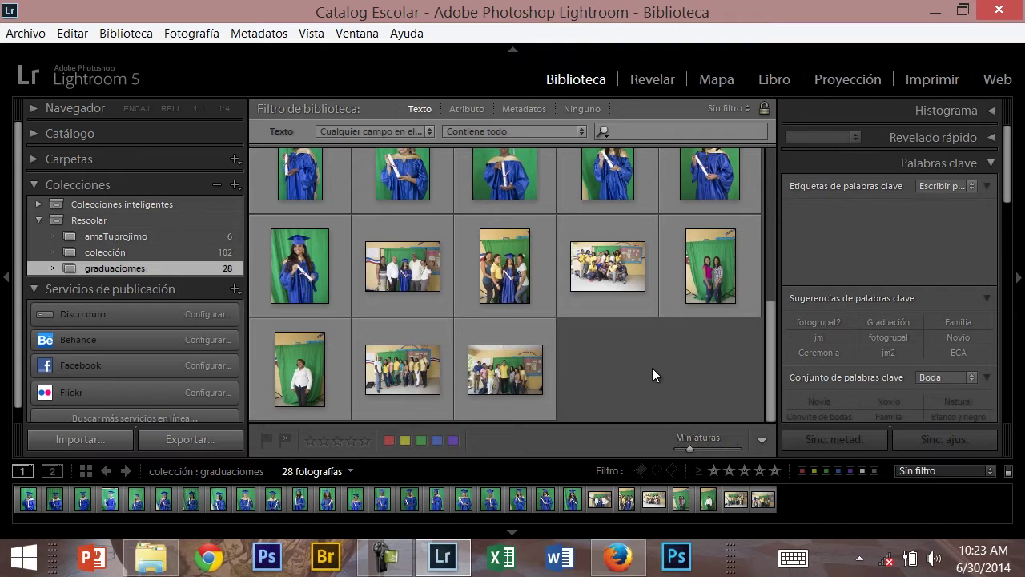
{"action": "scroll", "coordinate": [652, 367], "scroll_direction": "up", "scroll_amount": 2}
{"action": "scroll", "coordinate": [653, 345], "scroll_direction": "up", "scroll_amount": 2}
{"action": "scroll", "coordinate": [654, 310], "scroll_direction": "up", "scroll_amount": 1}
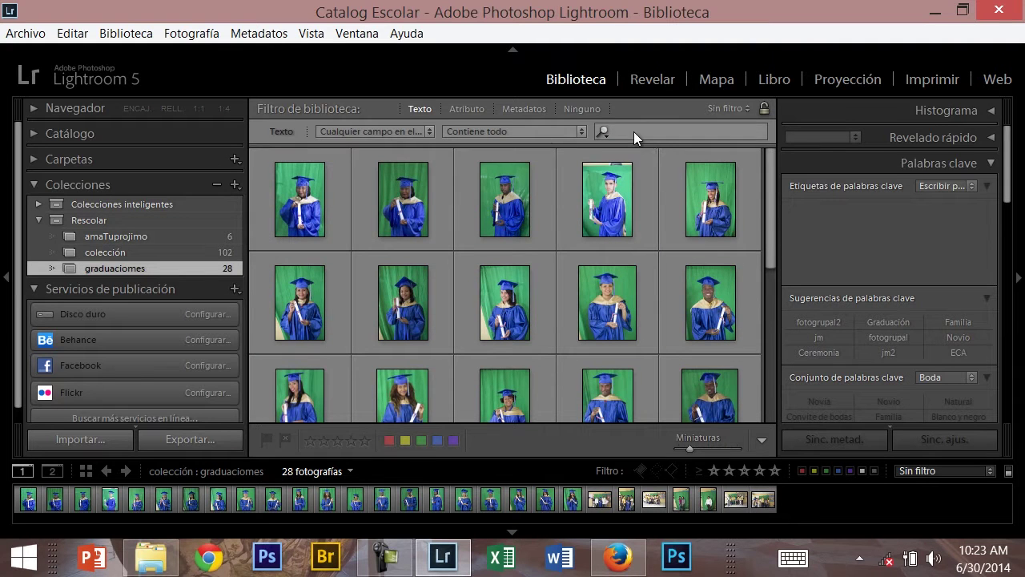
Search the Text filter for 'fotogrupal2' to show only the tagged group photos.
{"action": "left_click", "coordinate": [639, 132]}
{"action": "type", "text": "fotogrupal"}
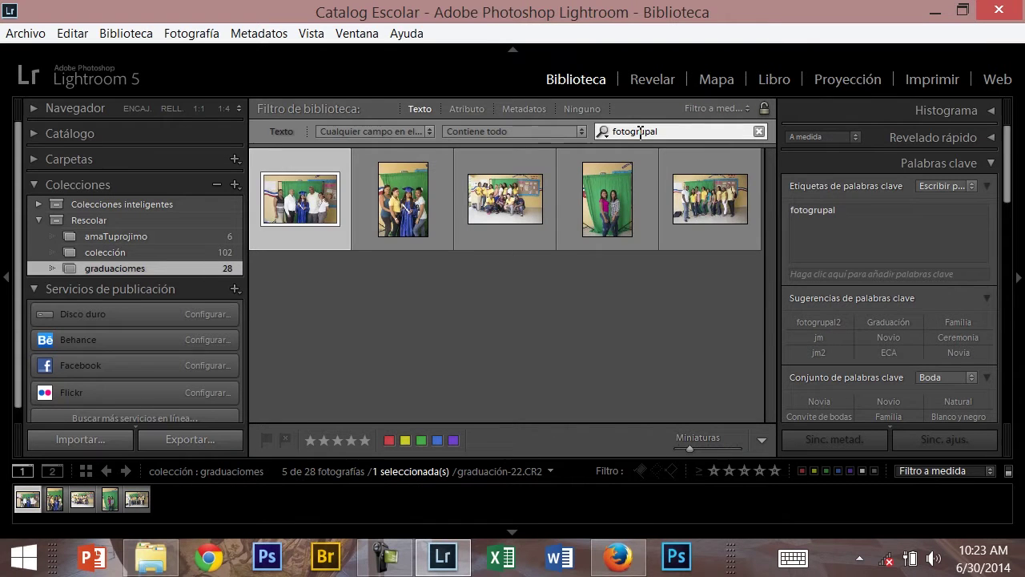
{"action": "type", "text": "2"}
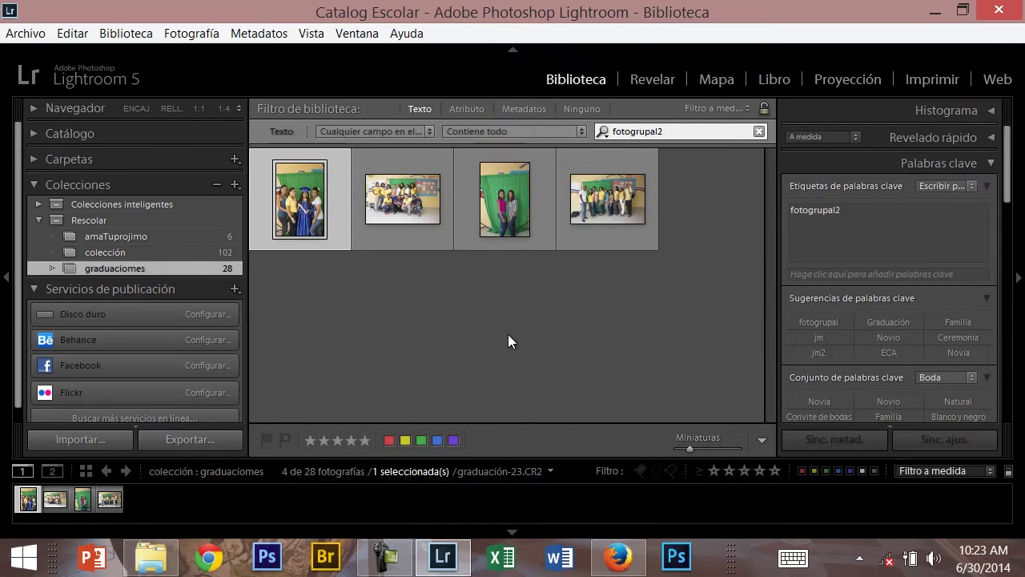